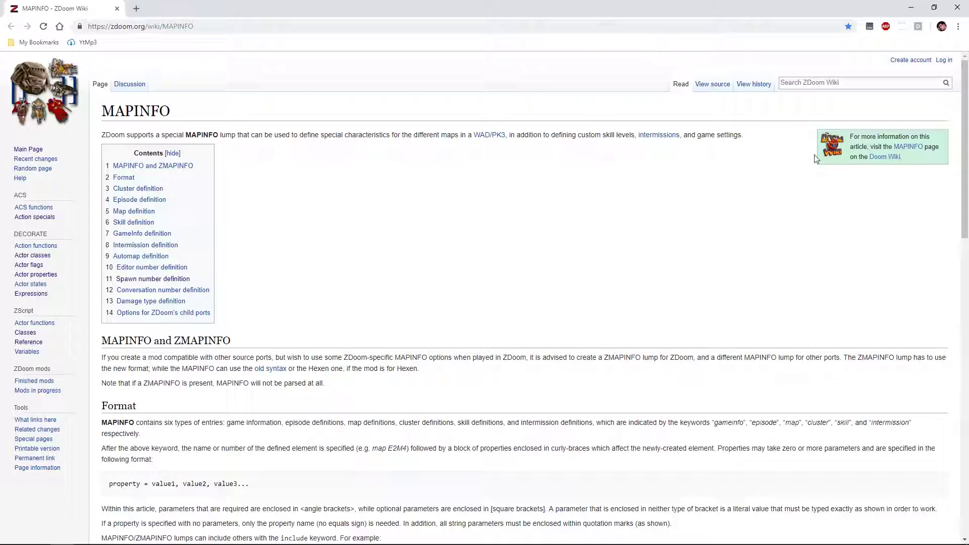
{"action": "scroll", "coordinate": [541, 323], "scroll_direction": "down", "scroll_amount": 2}
{"action": "scroll", "coordinate": [540, 324], "scroll_direction": "down", "scroll_amount": 2}
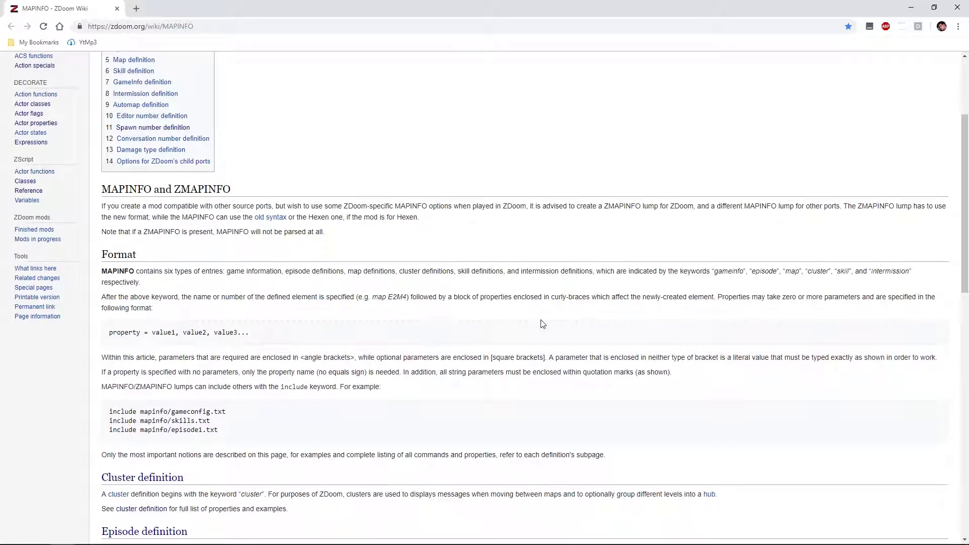
{"action": "scroll", "coordinate": [542, 323], "scroll_direction": "down", "scroll_amount": 2}
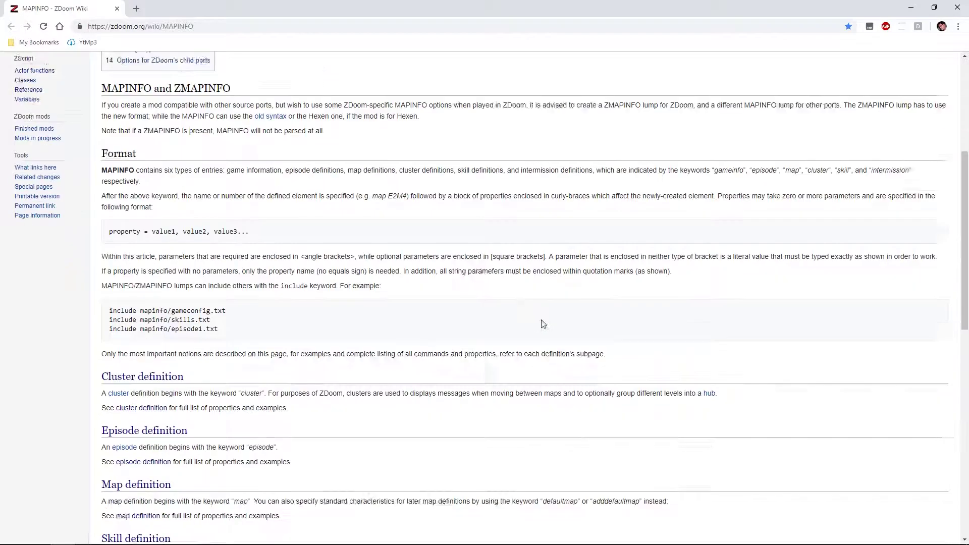
{"action": "scroll", "coordinate": [541, 323], "scroll_direction": "down", "scroll_amount": 1}
{"action": "scroll", "coordinate": [541, 324], "scroll_direction": "down", "scroll_amount": 2}
{"action": "scroll", "coordinate": [541, 323], "scroll_direction": "down", "scroll_amount": 1}
{"action": "scroll", "coordinate": [544, 325], "scroll_direction": "down", "scroll_amount": 3}
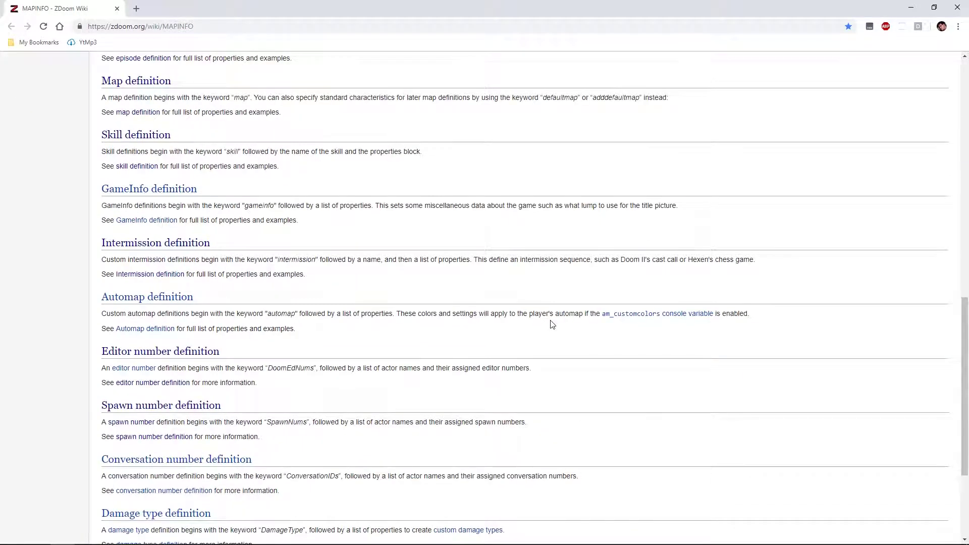
{"action": "scroll", "coordinate": [543, 325], "scroll_direction": "down", "scroll_amount": 3}
{"action": "scroll", "coordinate": [552, 325], "scroll_direction": "up", "scroll_amount": 1}
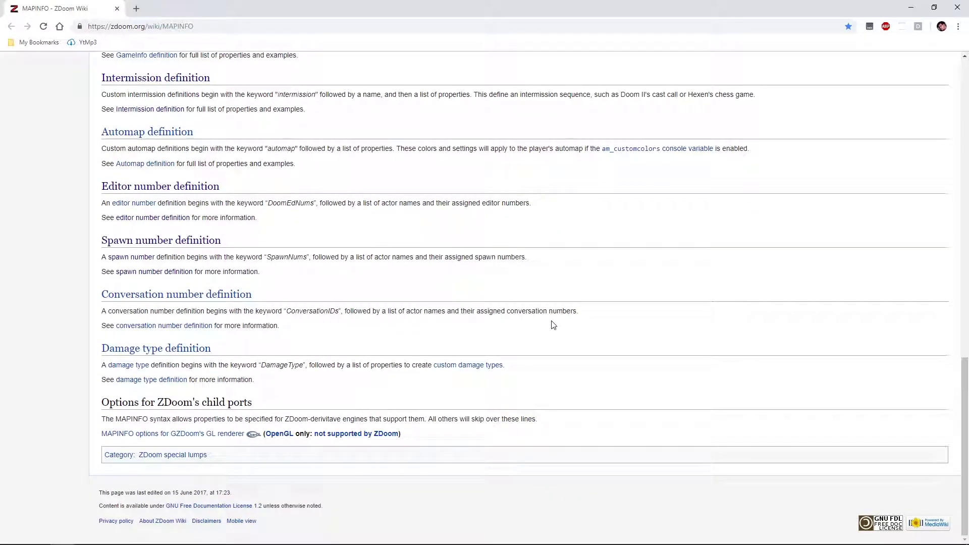
{"action": "scroll", "coordinate": [552, 324], "scroll_direction": "up", "scroll_amount": 2}
{"action": "scroll", "coordinate": [552, 325], "scroll_direction": "up", "scroll_amount": 1}
{"action": "scroll", "coordinate": [558, 327], "scroll_direction": "up", "scroll_amount": 2}
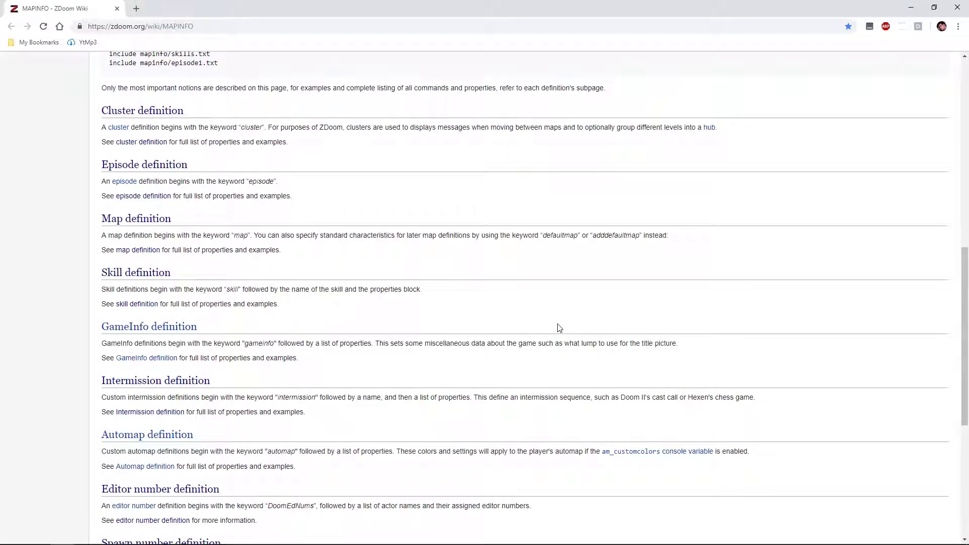
{"action": "scroll", "coordinate": [558, 327], "scroll_direction": "up", "scroll_amount": 1}
{"action": "scroll", "coordinate": [559, 328], "scroll_direction": "up", "scroll_amount": 3}
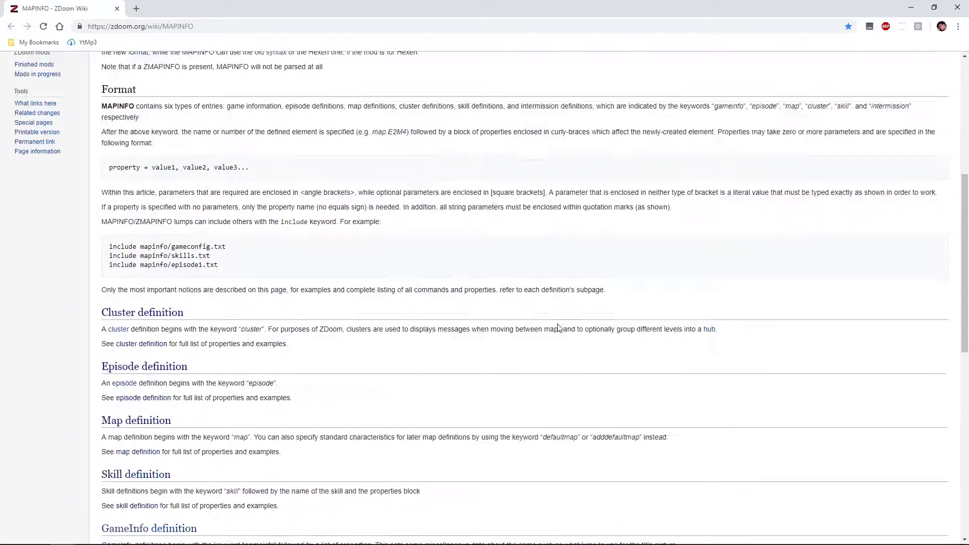
{"action": "scroll", "coordinate": [558, 327], "scroll_direction": "up", "scroll_amount": 2}
{"action": "scroll", "coordinate": [558, 327], "scroll_direction": "up", "scroll_amount": 3}
{"action": "scroll", "coordinate": [558, 327], "scroll_direction": "up", "scroll_amount": 1}
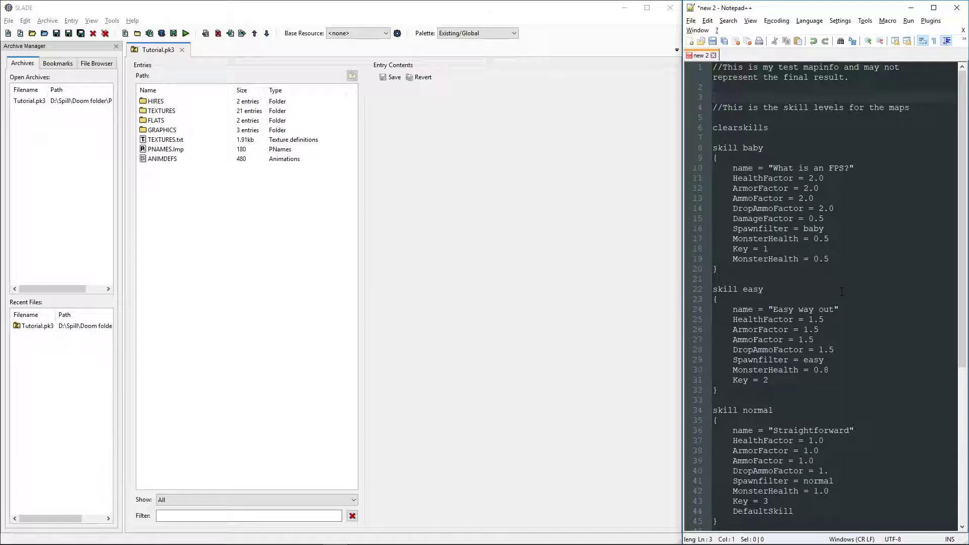
{"action": "scroll", "coordinate": [818, 294], "scroll_direction": "down", "scroll_amount": 3}
{"action": "scroll", "coordinate": [818, 294], "scroll_direction": "down", "scroll_amount": 3}
{"action": "scroll", "coordinate": [818, 294], "scroll_direction": "down", "scroll_amount": 2}
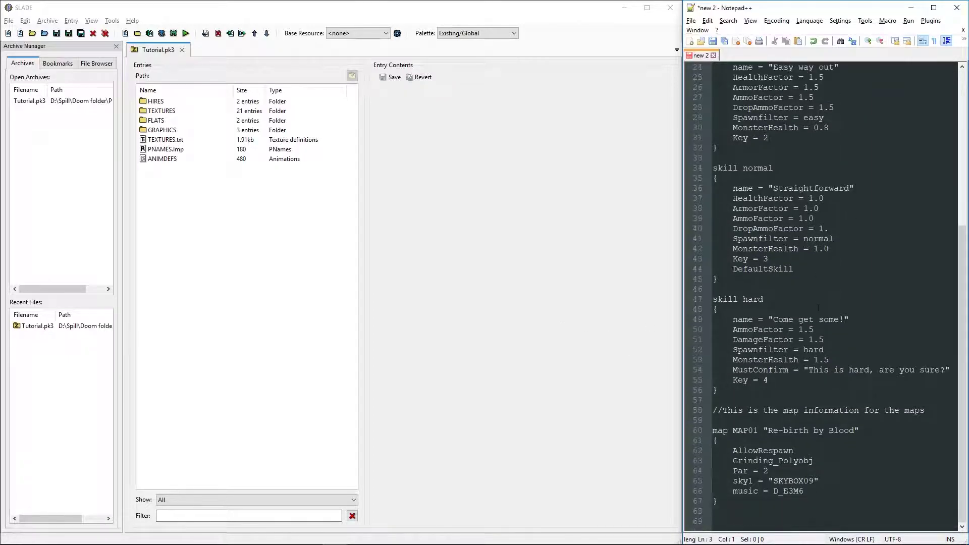
{"action": "scroll", "coordinate": [818, 293], "scroll_direction": "up", "scroll_amount": 4}
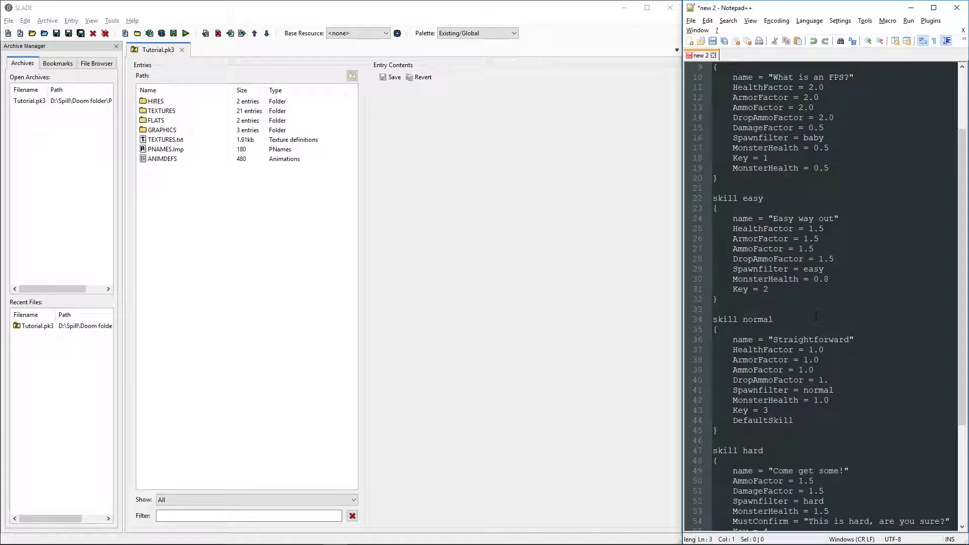
{"action": "scroll", "coordinate": [818, 293], "scroll_direction": "up", "scroll_amount": 4}
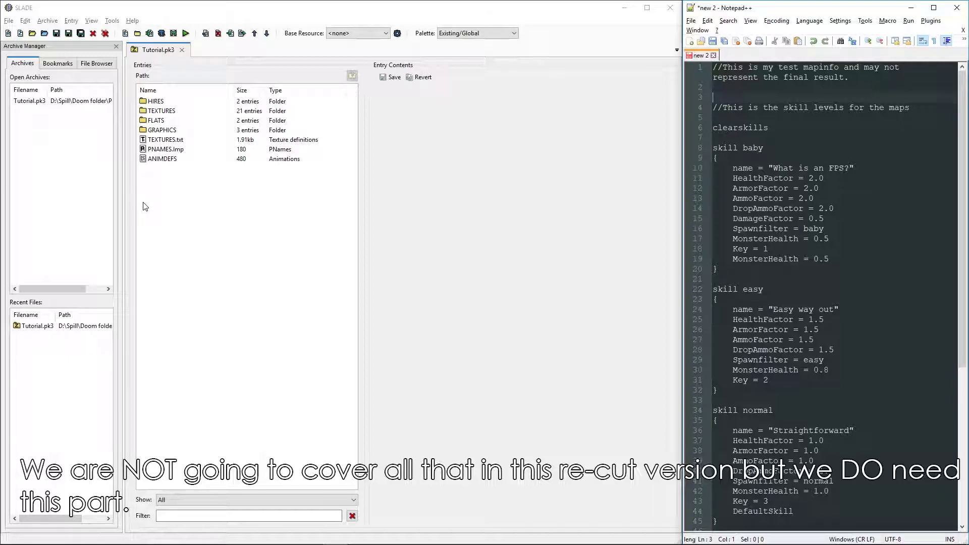
Step: Create an empty zero-byte ZMAPINFO entry and save Tutorial.pk3
{"action": "left_click", "coordinate": [125, 34]}
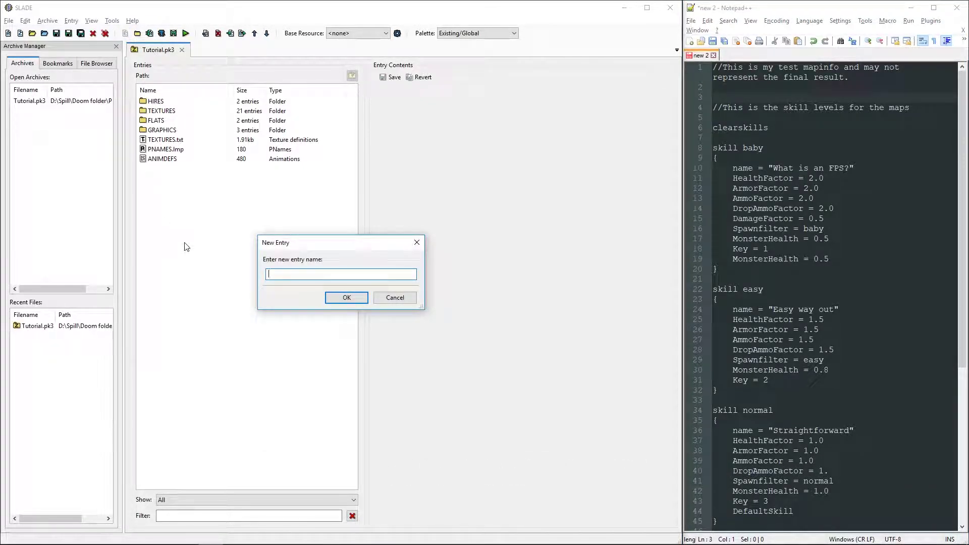
{"action": "type", "text": "Z"}
{"action": "type", "text": "MAPINFO"}
{"action": "key", "text": "Return"}
{"action": "key", "text": "ctrl+s"}
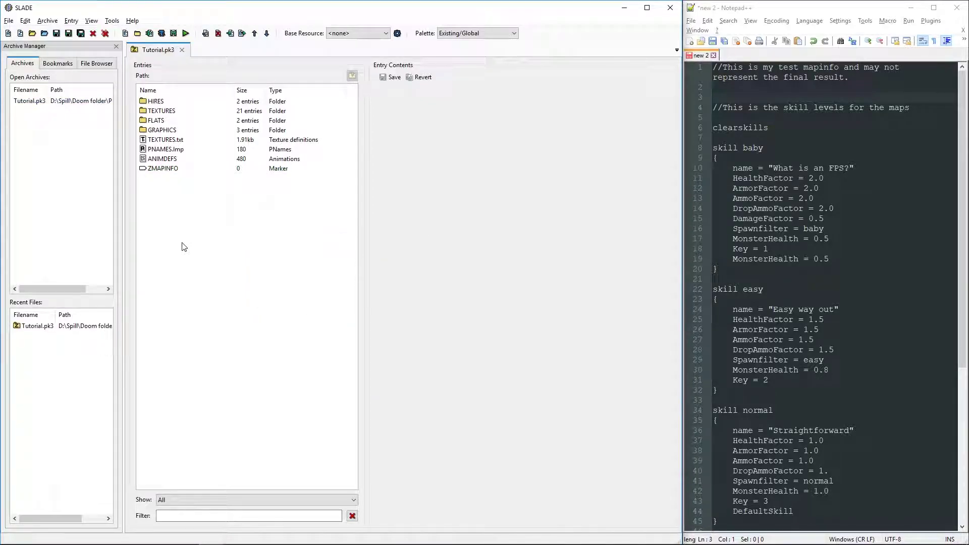
Step: Show ZMAPINFO as text and add two blank lines after the Death row skill block
{"action": "left_click", "coordinate": [168, 169]}
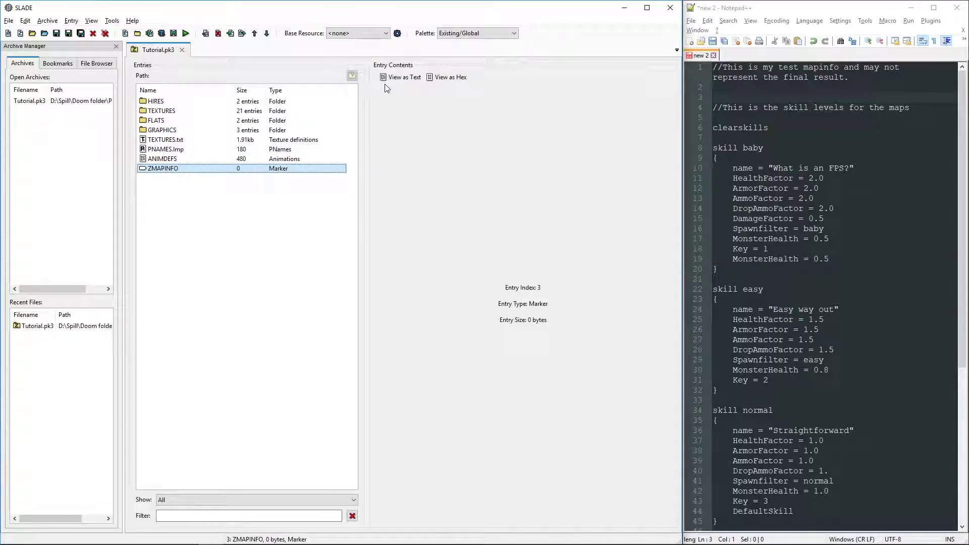
{"action": "left_click", "coordinate": [402, 78]}
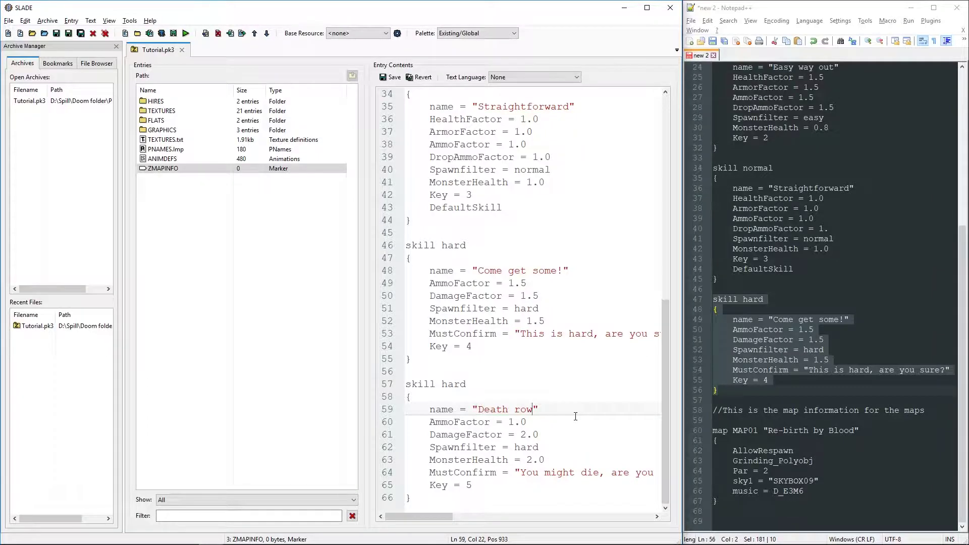
{"action": "scroll", "coordinate": [576, 416], "scroll_direction": "up", "scroll_amount": 6}
{"action": "scroll", "coordinate": [576, 417], "scroll_direction": "up", "scroll_amount": 6}
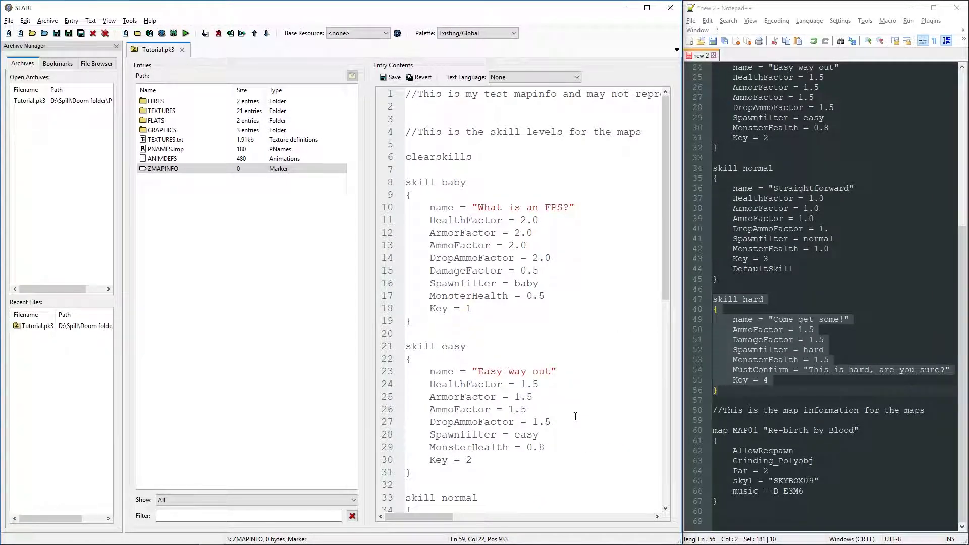
{"action": "scroll", "coordinate": [576, 417], "scroll_direction": "down", "scroll_amount": 4}
{"action": "scroll", "coordinate": [575, 417], "scroll_direction": "down", "scroll_amount": 5}
{"action": "scroll", "coordinate": [608, 415], "scroll_direction": "down", "scroll_amount": 2}
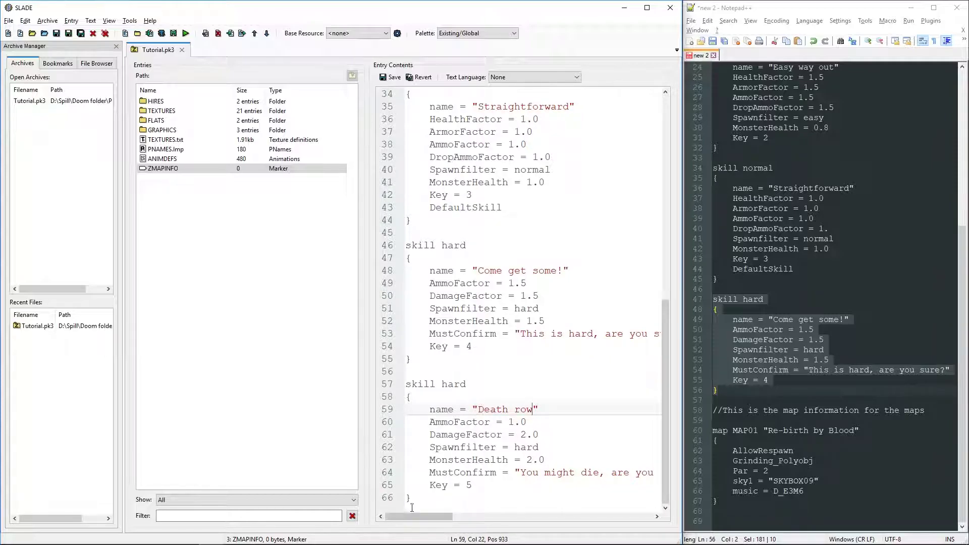
{"action": "left_click", "coordinate": [418, 499]}
{"action": "key", "text": "Return"}
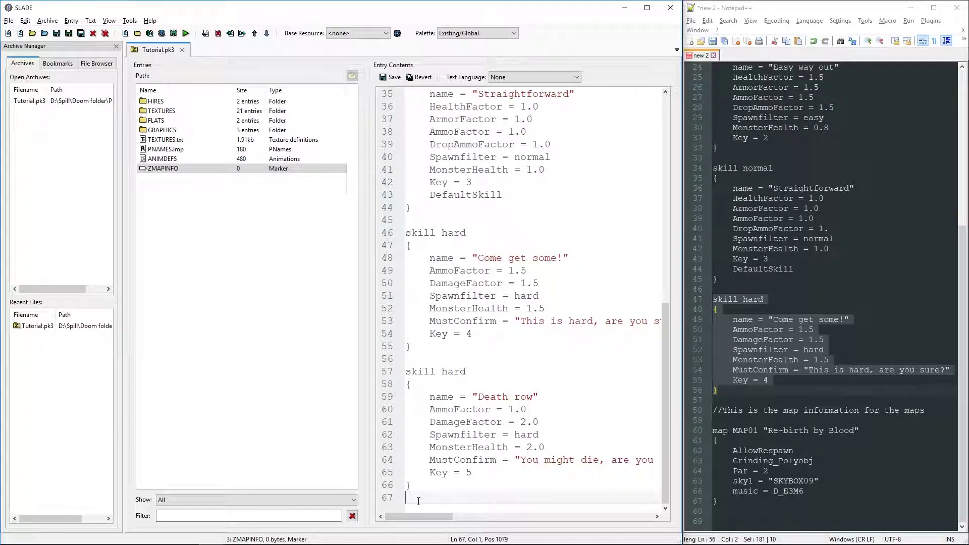
{"action": "key", "text": "Return"}
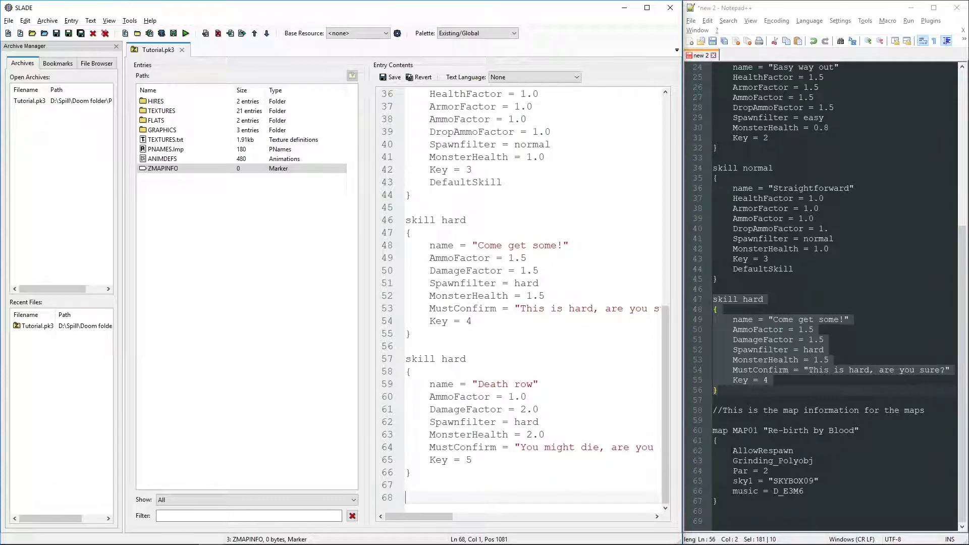
Step: Copy the MAP01 'Re-birth by Blood' block from the Notepad++ draft into the clipboard
{"action": "left_click", "coordinate": [773, 490]}
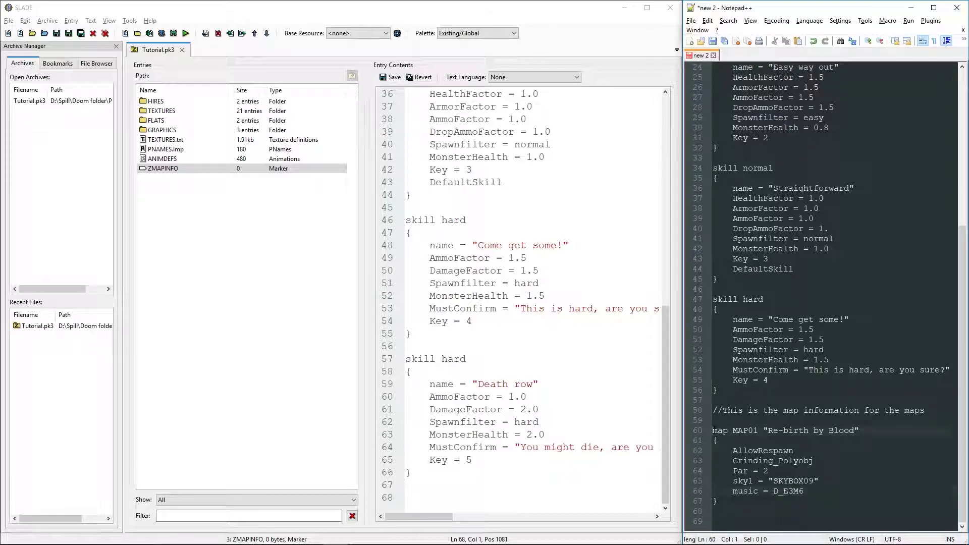
{"action": "left_click_drag", "start_coordinate": [713, 430], "coordinate": [720, 501]}
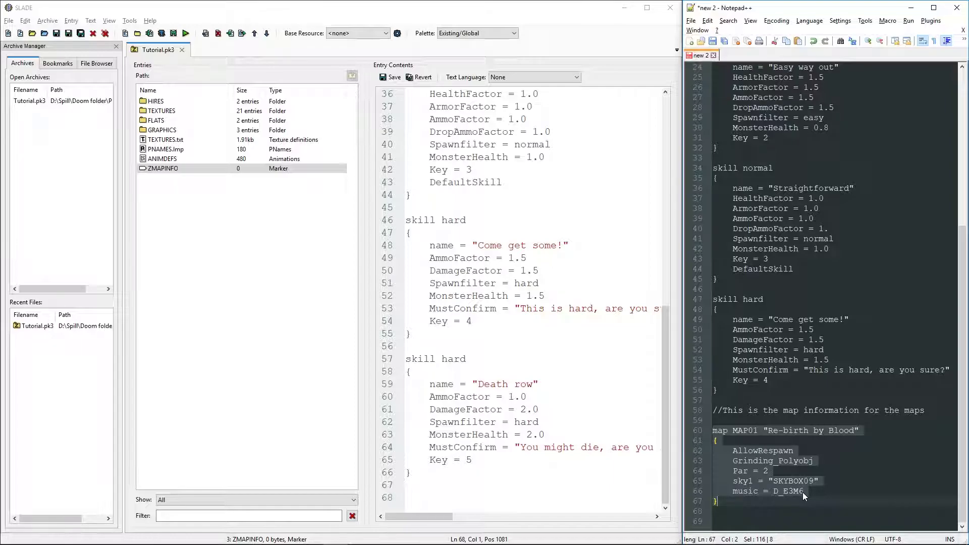
{"action": "left_click", "coordinate": [415, 498]}
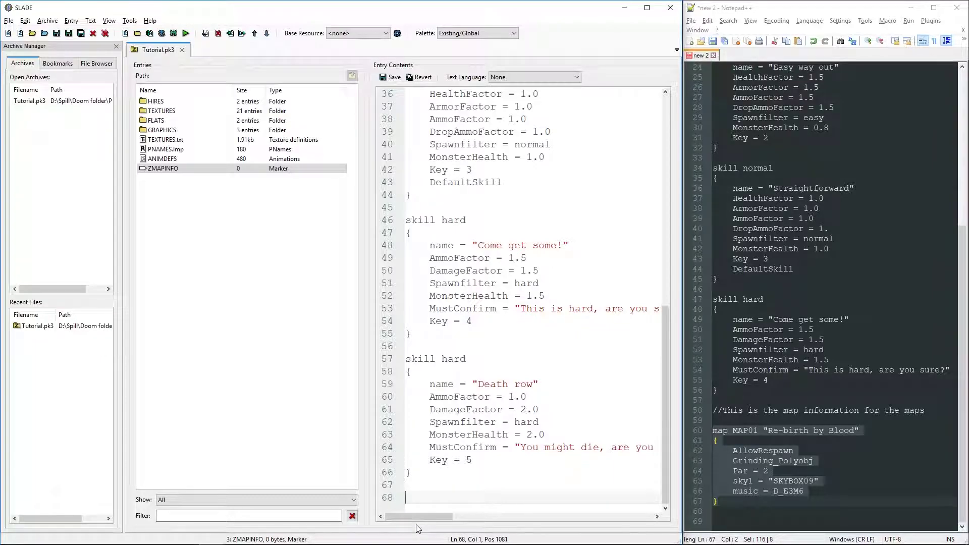
Step: Paste the copied MAP01 block into ZMAPINFO below the skills
{"action": "type", "text": "map MAP01 \"Re-birth by Blood\" { \tAllowRespawn \tGrinding_Polyobj \tPar = 2 \tsky1 = \"SKYBOX09\" \tmusic = D_E3M6 }"}
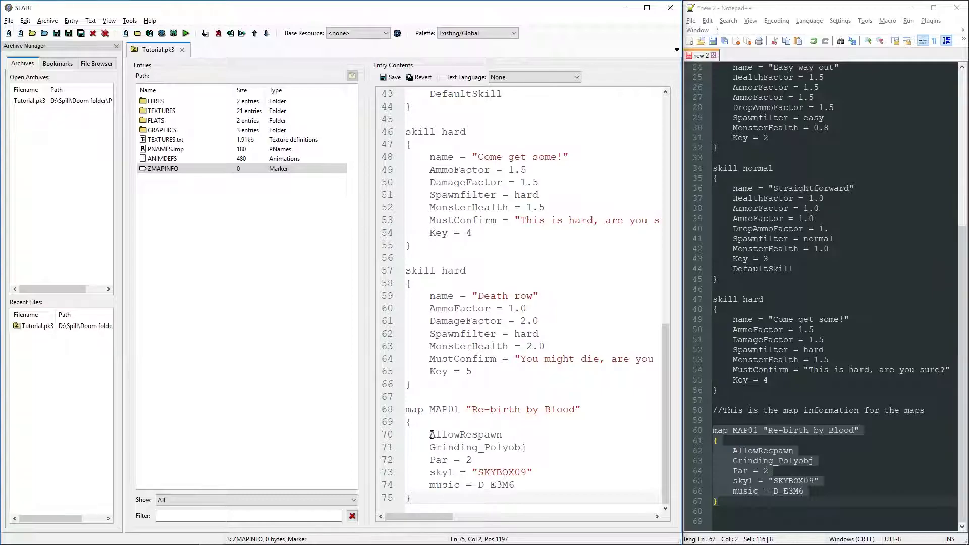
Step: Select and deselect the AllowRespawn property line in the MAP01 block, twice
{"action": "left_click_drag", "start_coordinate": [431, 435], "coordinate": [506, 436]}
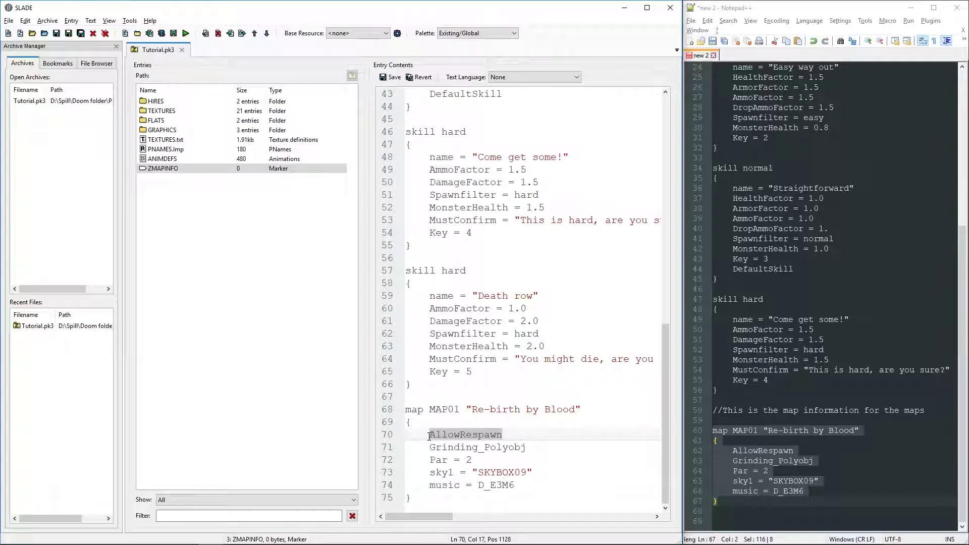
{"action": "left_click", "coordinate": [430, 435]}
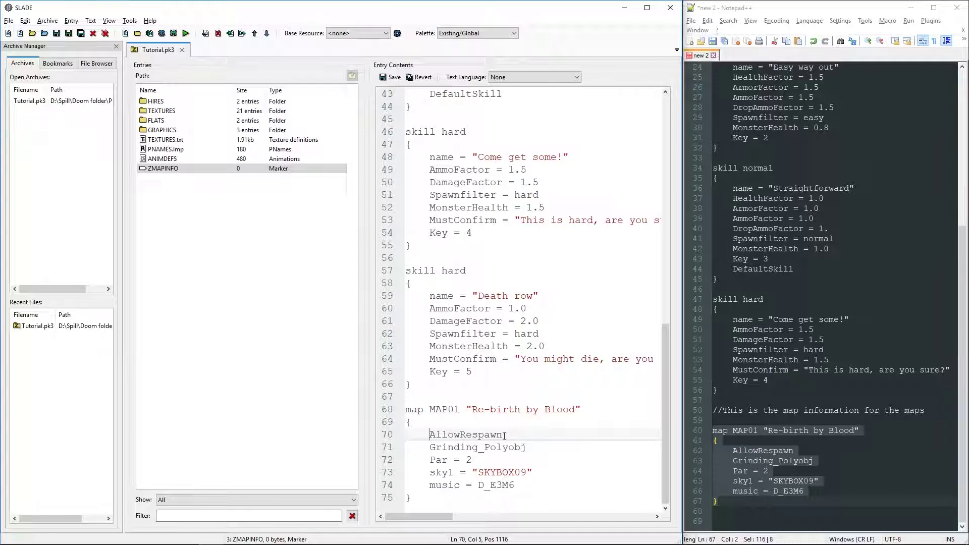
{"action": "left_click_drag", "start_coordinate": [430, 436], "coordinate": [503, 435]}
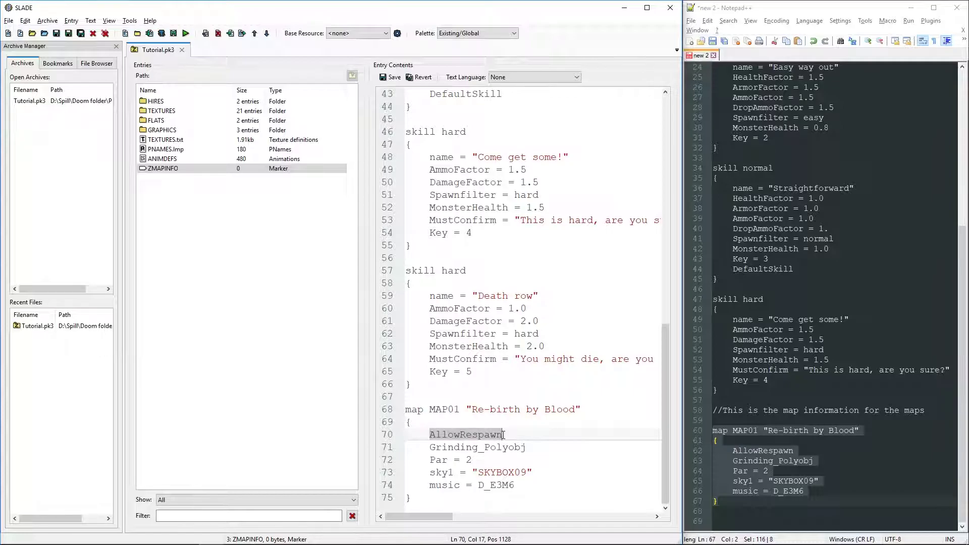
{"action": "left_click", "coordinate": [430, 436]}
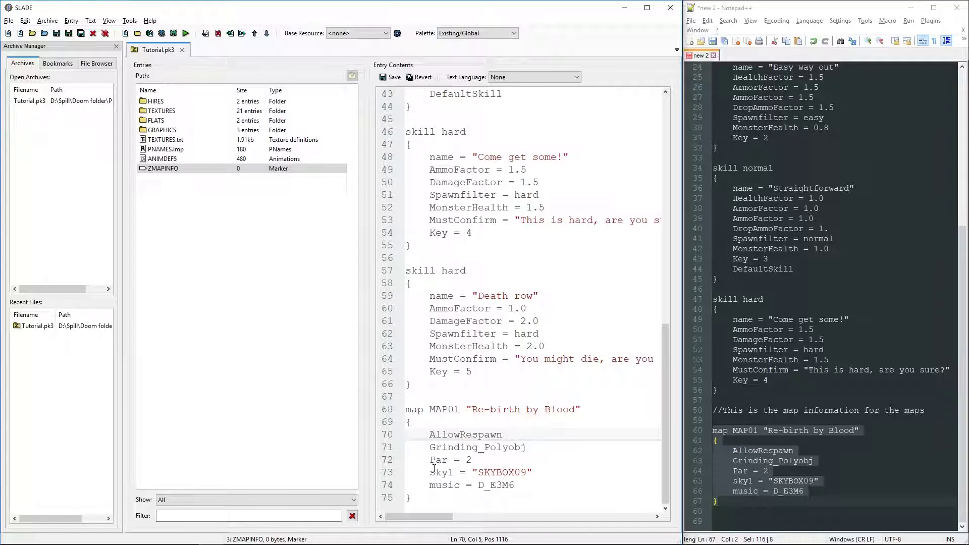
Step: Confirm saving the ZMAPINFO changes with Ja and maximize the SLADE window
{"action": "key", "text": "ctrl+s"}
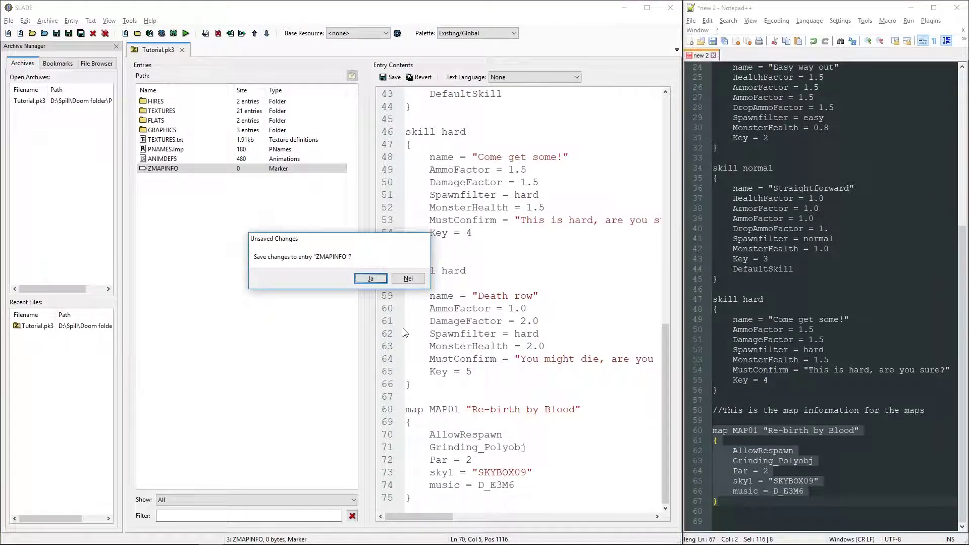
{"action": "left_click", "coordinate": [371, 279]}
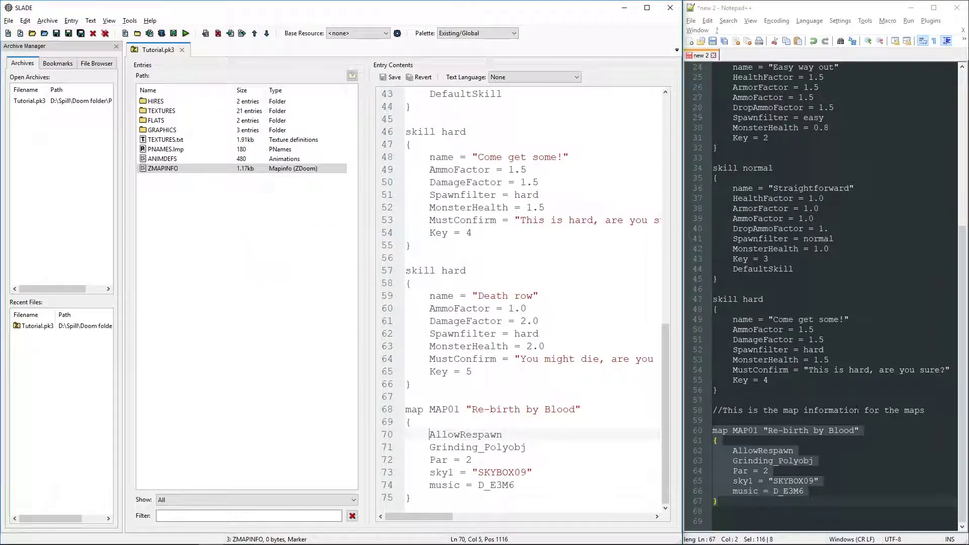
{"action": "scroll", "coordinate": [825, 303], "scroll_direction": "up", "scroll_amount": 1}
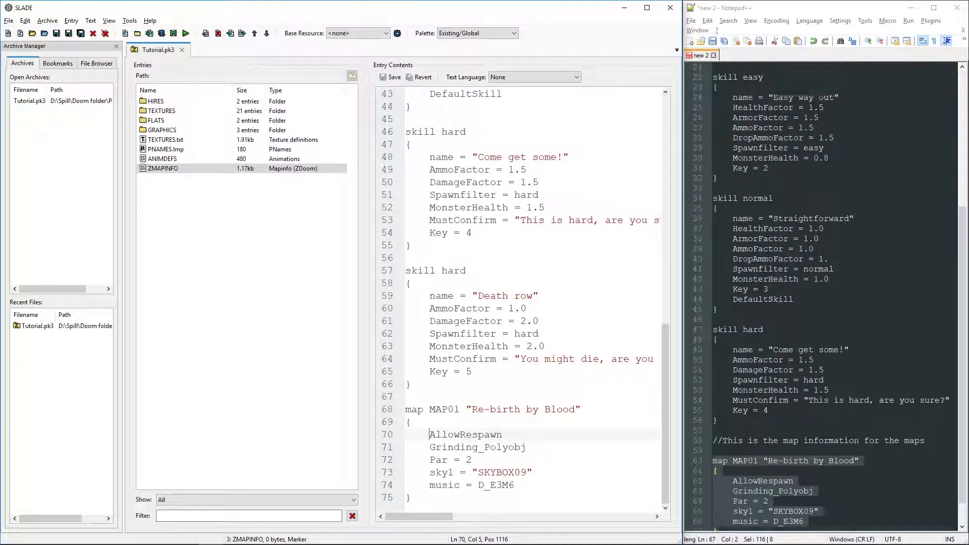
{"action": "left_click", "coordinate": [647, 7]}
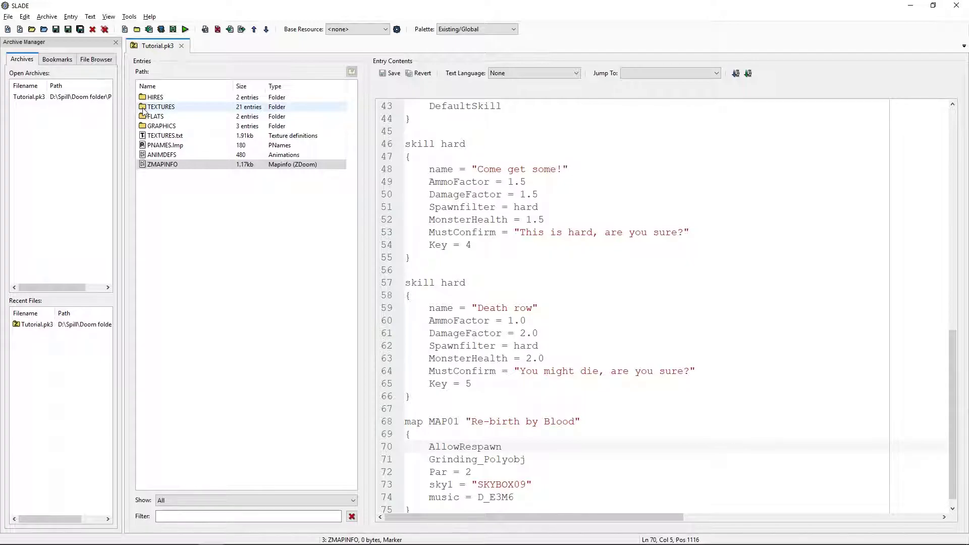
Step: Check for SKYBOX01.png in TEXTURES, return to the root, and edit the SKYBOX09 sky name
{"action": "double_click", "coordinate": [143, 108]}
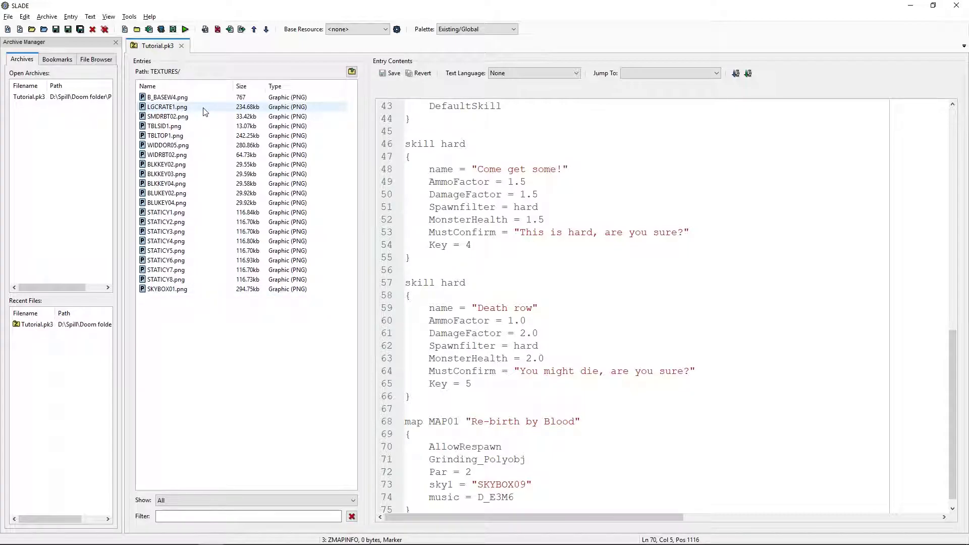
{"action": "key", "text": "BackSpace"}
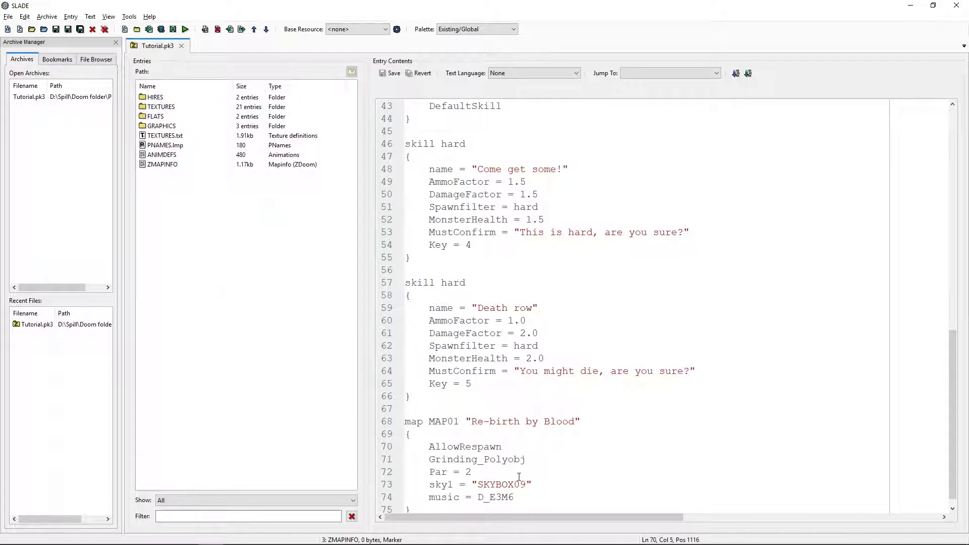
{"action": "left_click", "coordinate": [525, 485]}
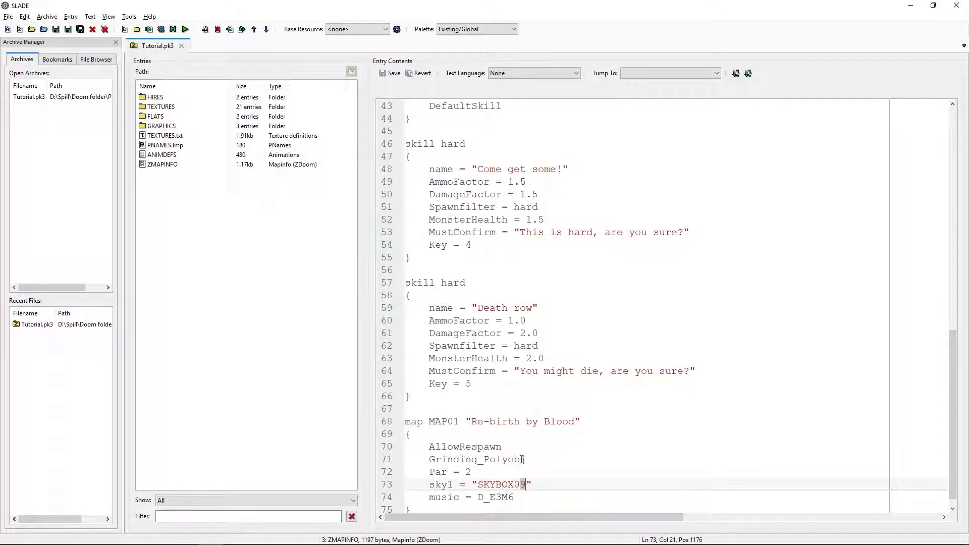
{"action": "type", "text": "1"}
Step: Select the D_E3M6 music name and switch to the Doom Wiki music page
{"action": "left_click_drag", "start_coordinate": [478, 498], "coordinate": [517, 497]}
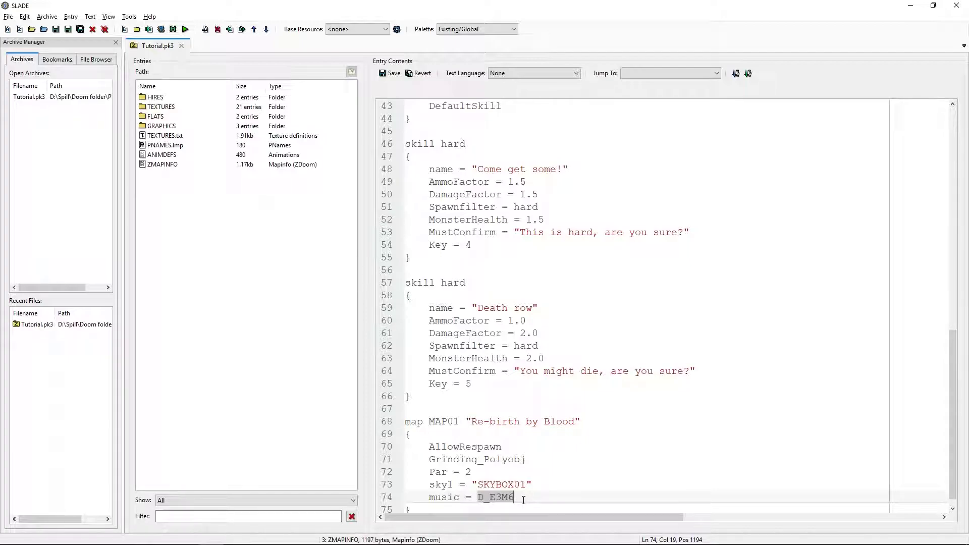
{"action": "key", "text": "alt+Tab"}
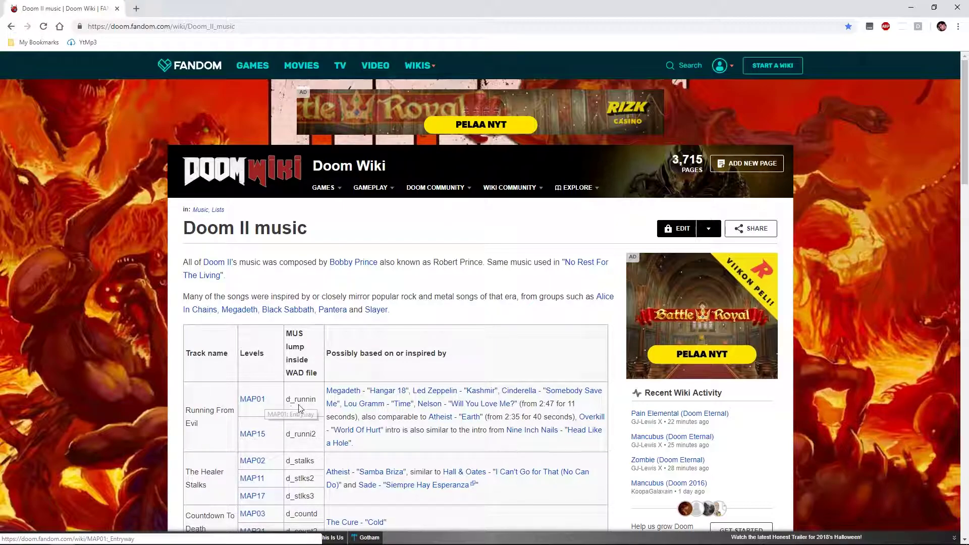
Step: Select MAP01's music lump name d_runnin on the wiki and return to SLADE
{"action": "left_click_drag", "start_coordinate": [288, 399], "coordinate": [321, 409]}
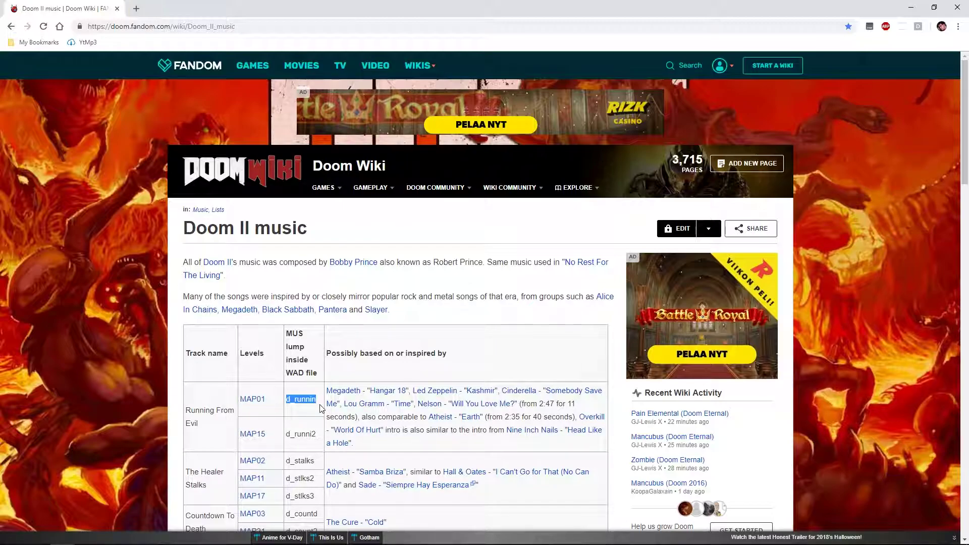
{"action": "key", "text": "alt+Tab"}
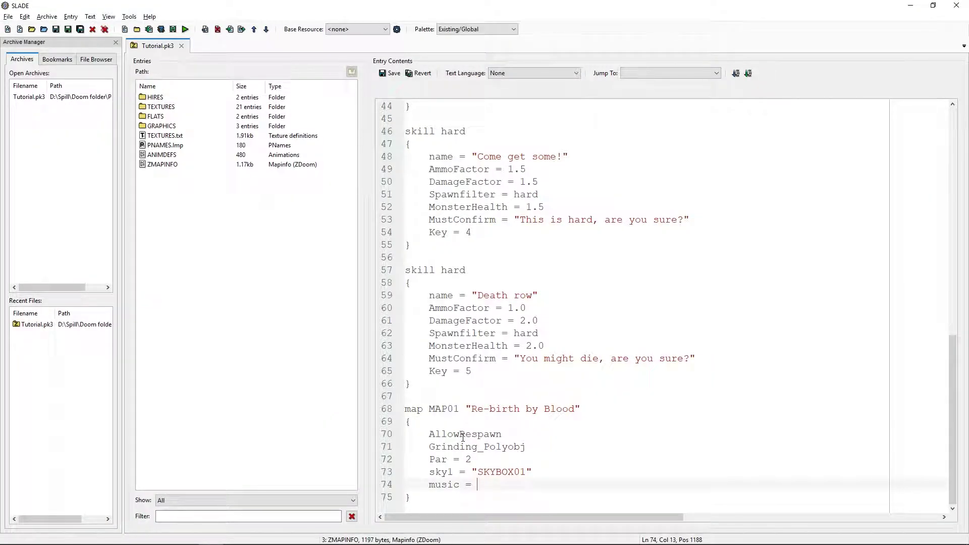
{"action": "type", "text": "d_runnin"}
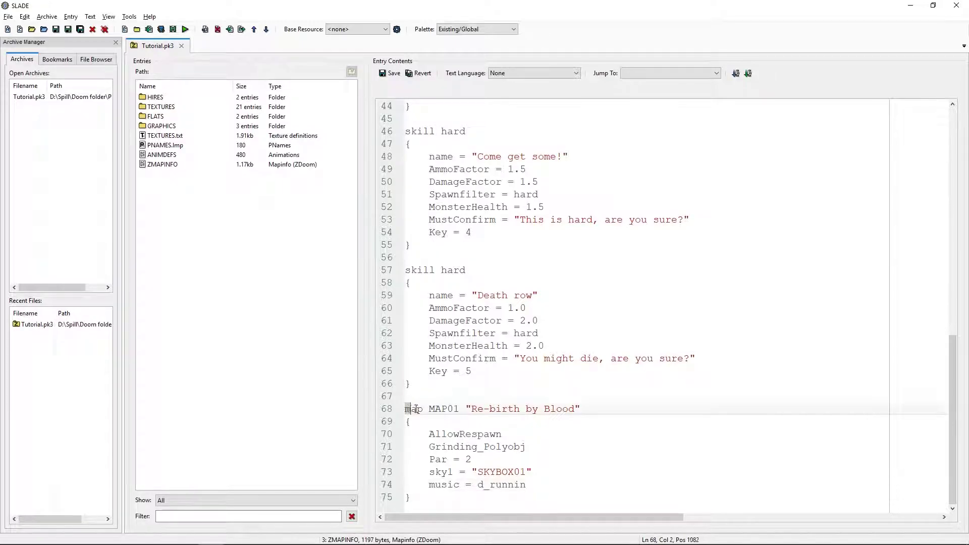
Step: Highlight the whole MAP01 block, now with music d_runnin
{"action": "mouse_move", "coordinate": [405, 409]}
{"action": "left_mouse_down"}
{"action": "mouse_move", "coordinate": [501, 408]}
{"action": "mouse_move", "coordinate": [532, 506]}
{"action": "left_mouse_up"}
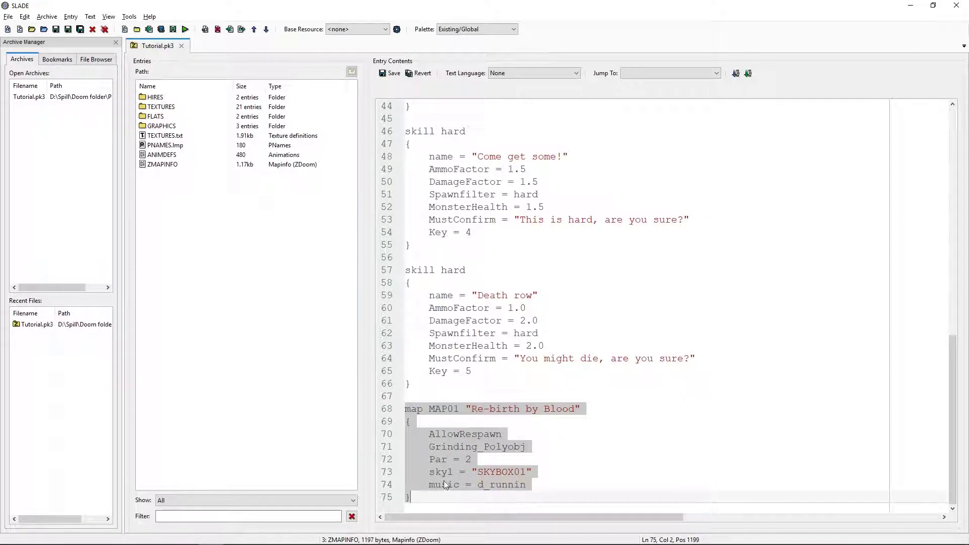
{"action": "left_click", "coordinate": [432, 435]}
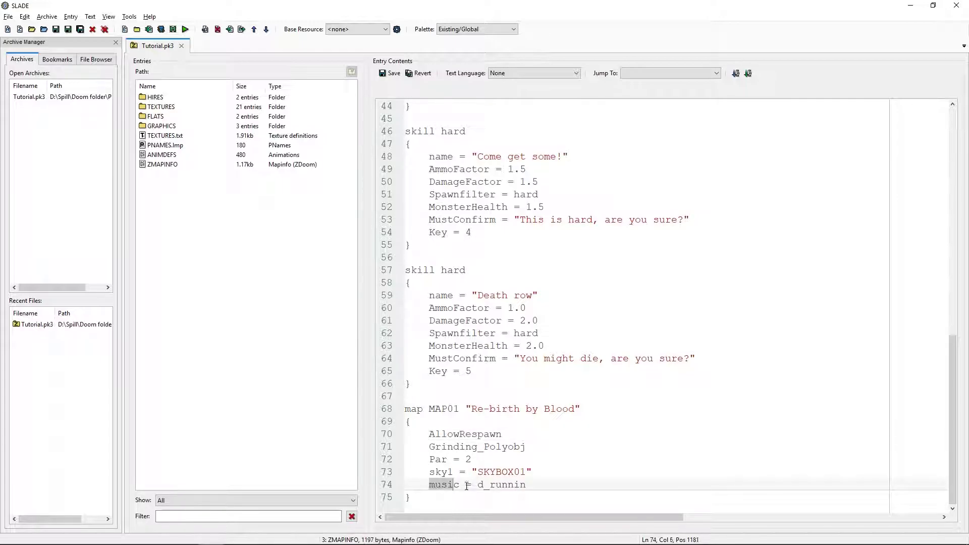
{"action": "left_click_drag", "start_coordinate": [429, 484], "coordinate": [527, 485]}
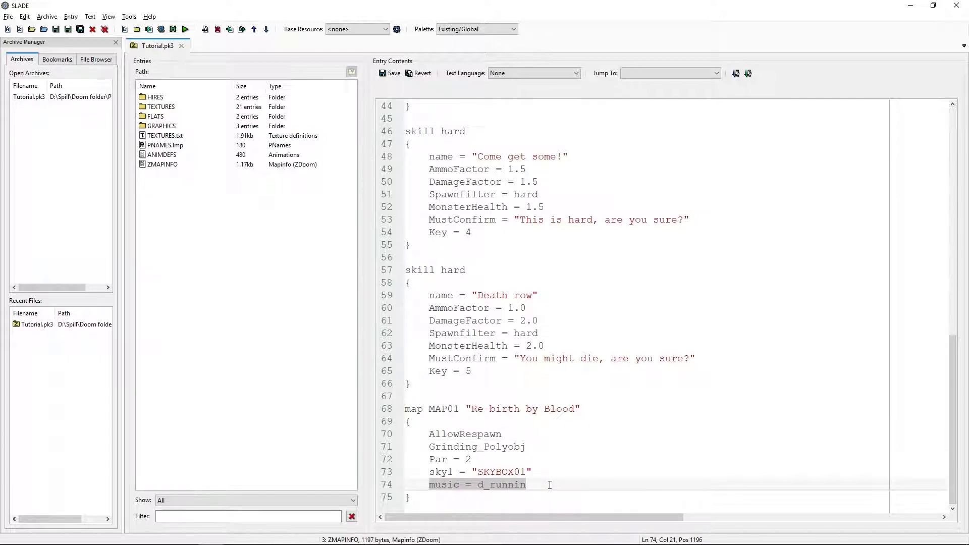
{"action": "left_click", "coordinate": [427, 434]}
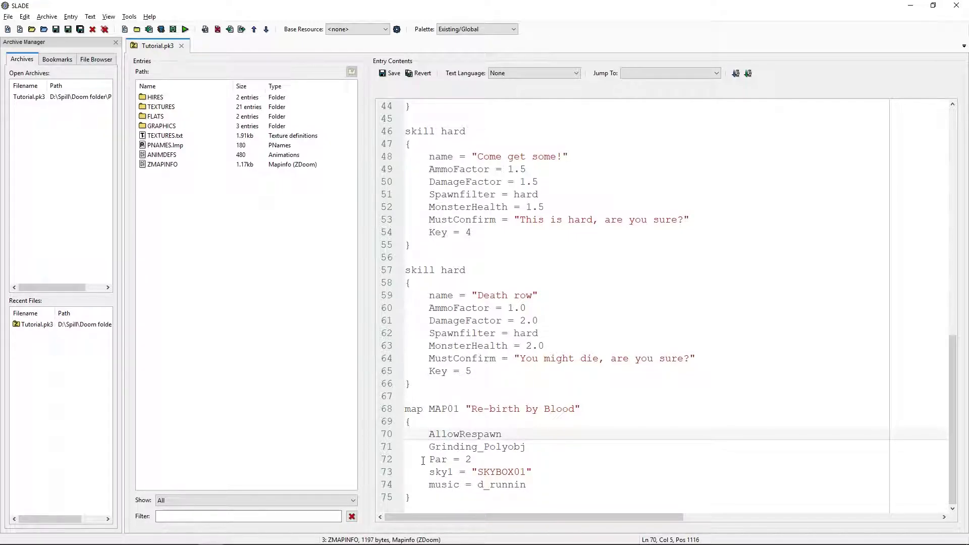
{"action": "left_click_drag", "start_coordinate": [428, 471], "coordinate": [537, 484]}
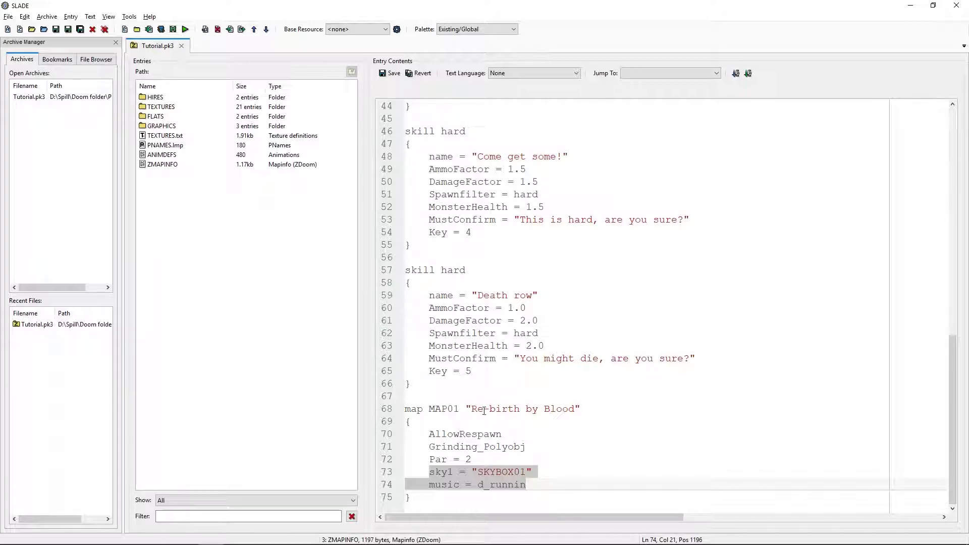
{"action": "left_click", "coordinate": [535, 485]}
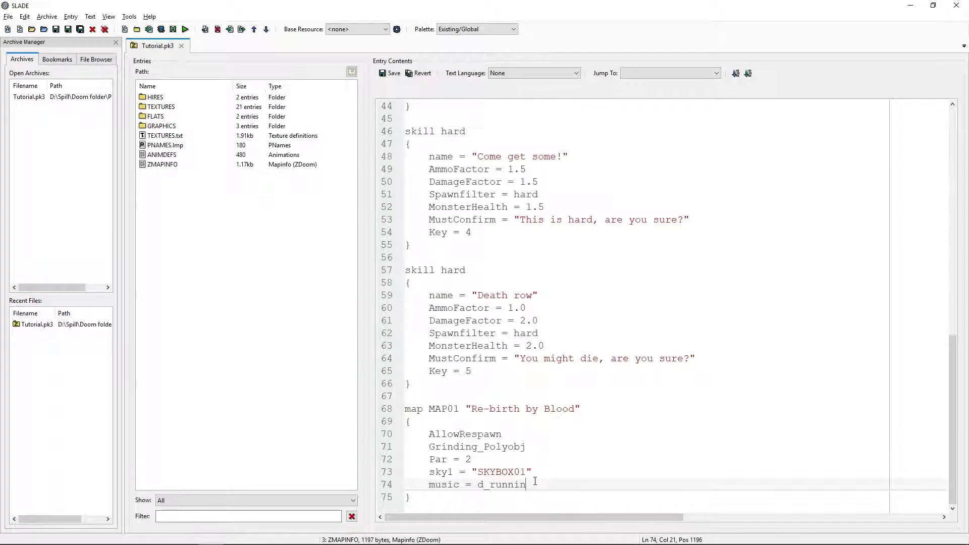
{"action": "scroll", "coordinate": [574, 439], "scroll_direction": "up", "scroll_amount": 4}
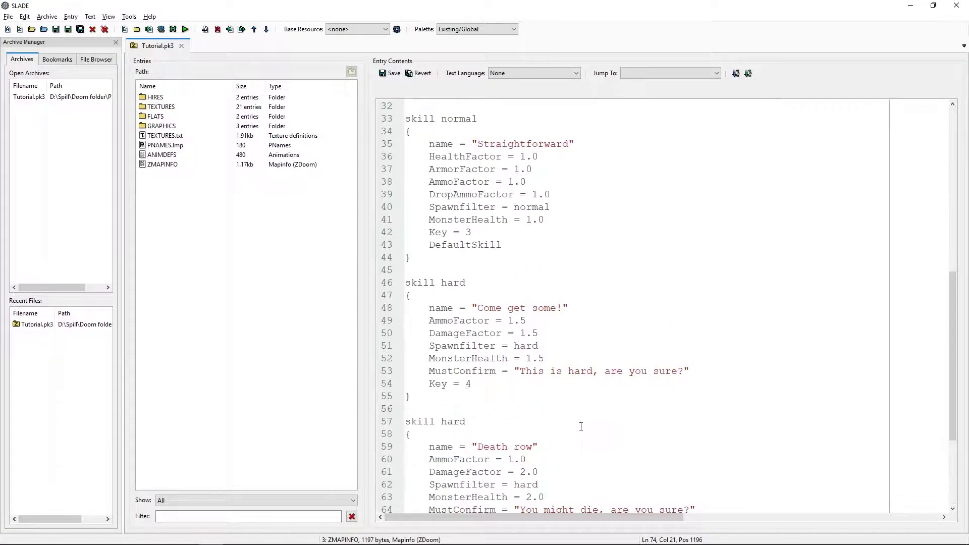
{"action": "scroll", "coordinate": [580, 426], "scroll_direction": "down", "scroll_amount": 1, "text": "ctrl"}
{"action": "scroll", "coordinate": [580, 426], "scroll_direction": "down", "scroll_amount": 1, "text": "ctrl"}
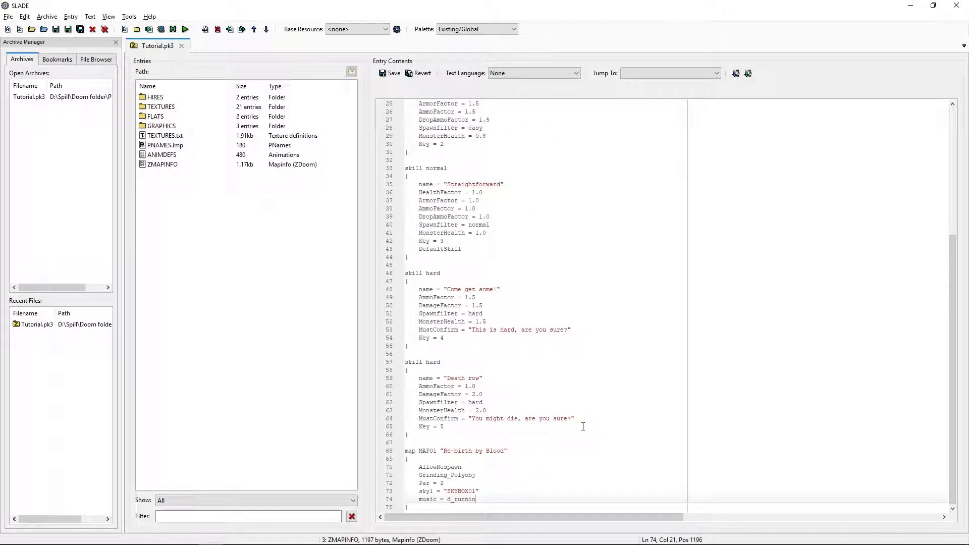
{"action": "scroll", "coordinate": [583, 426], "scroll_direction": "up", "scroll_amount": 1, "text": "ctrl"}
{"action": "scroll", "coordinate": [583, 426], "scroll_direction": "up", "scroll_amount": 3}
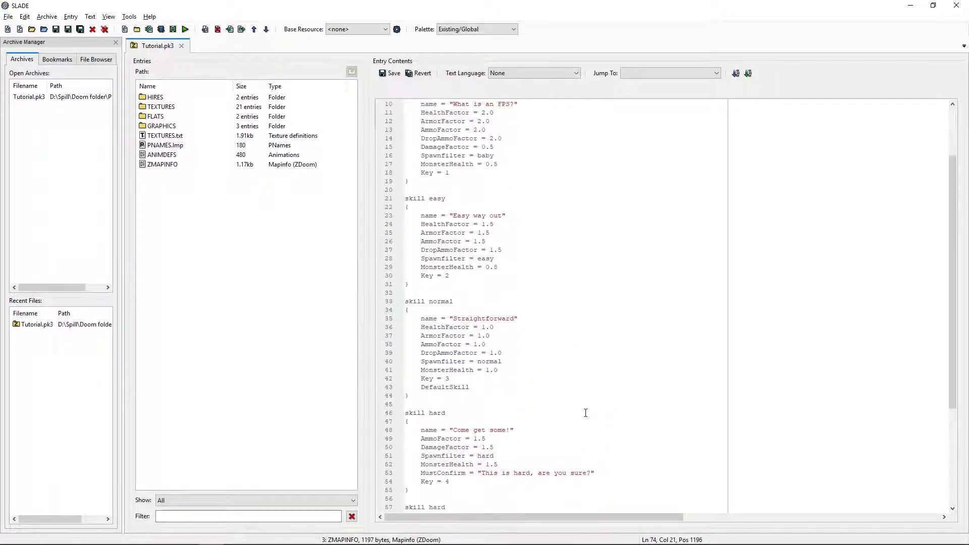
{"action": "scroll", "coordinate": [585, 409], "scroll_direction": "up", "scroll_amount": 3}
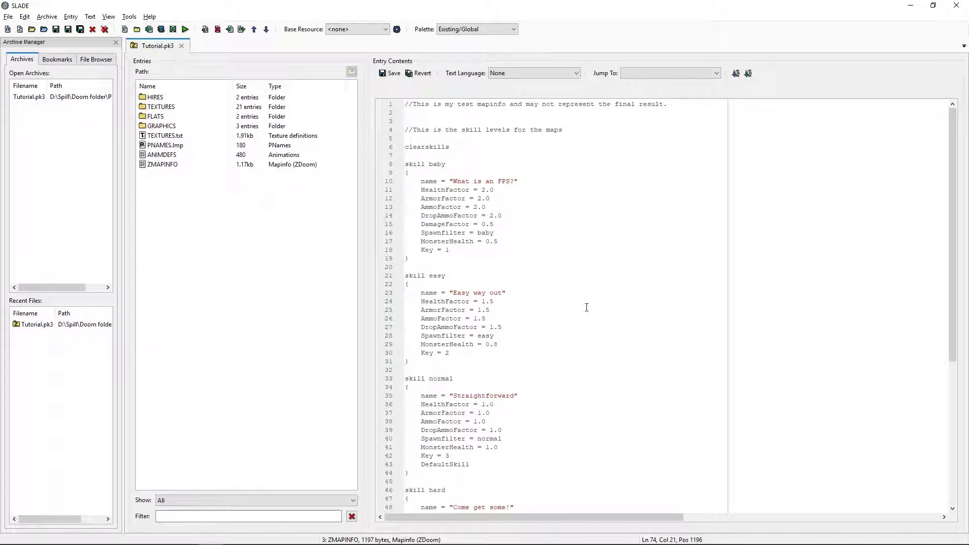
Step: Save the ZMAPINFO entry with MAP01's SKYBOX01 sky and d_runnin music (1199 bytes)
{"action": "key", "text": "ctrl+w"}
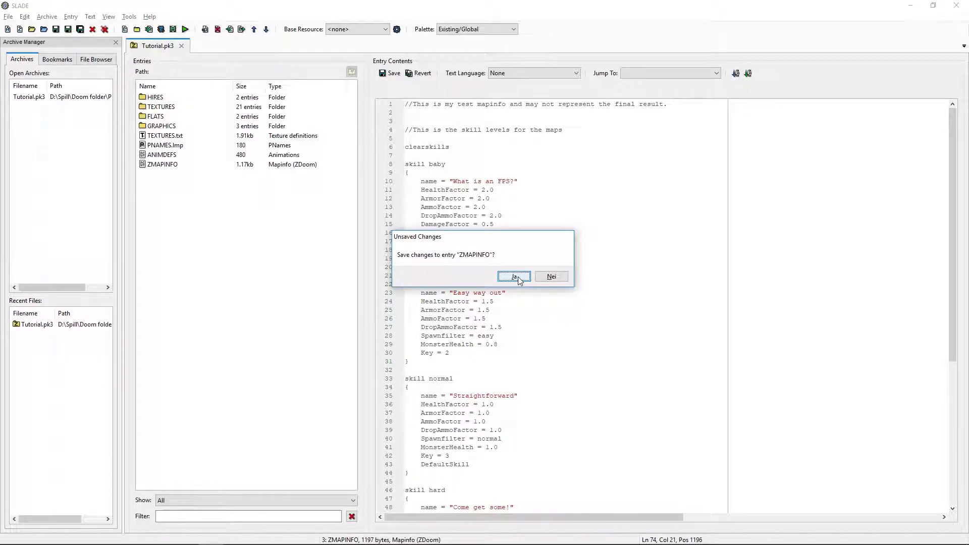
{"action": "left_click", "coordinate": [515, 276]}
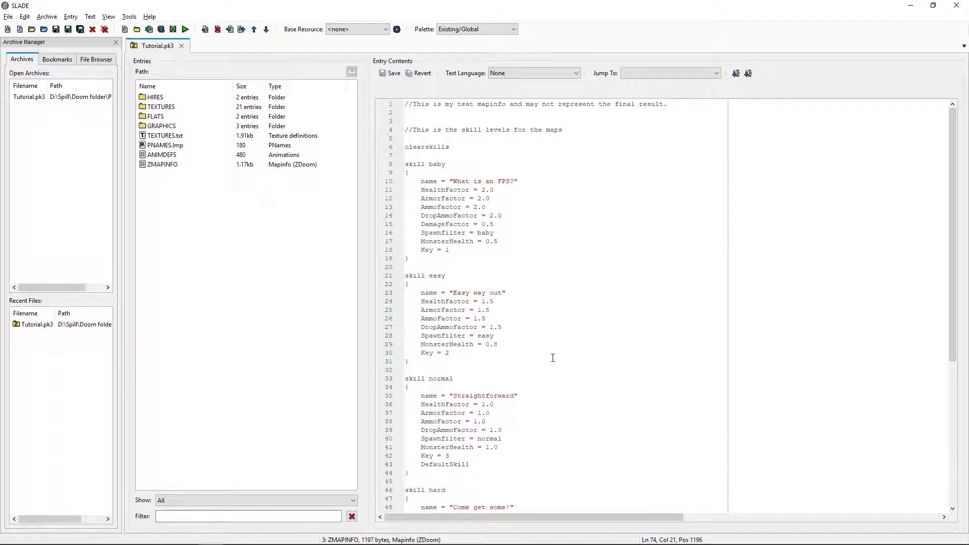
{"action": "scroll", "coordinate": [553, 358], "scroll_direction": "down", "scroll_amount": 5}
{"action": "scroll", "coordinate": [554, 357], "scroll_direction": "down", "scroll_amount": 4}
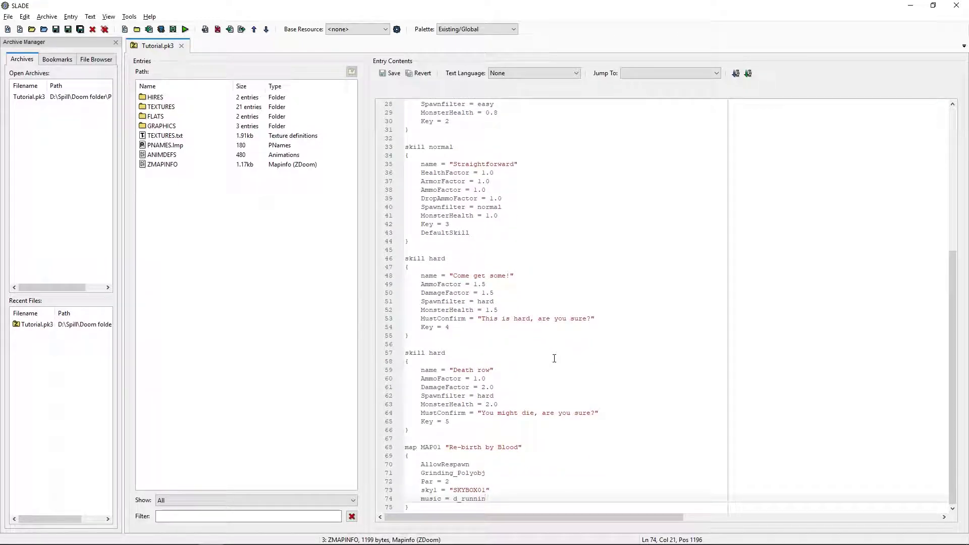
{"action": "scroll", "coordinate": [556, 359], "scroll_direction": "up", "scroll_amount": 4}
{"action": "scroll", "coordinate": [556, 358], "scroll_direction": "up", "scroll_amount": 5}
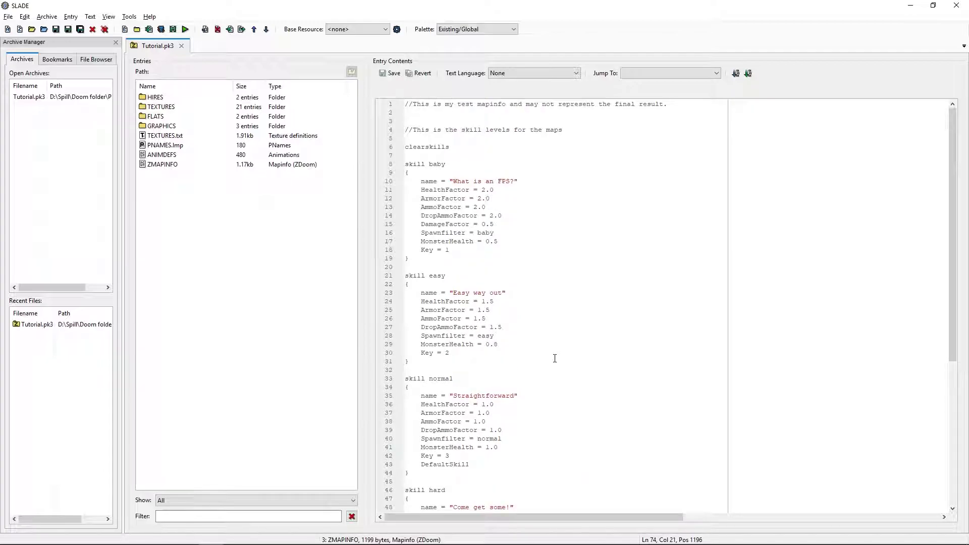